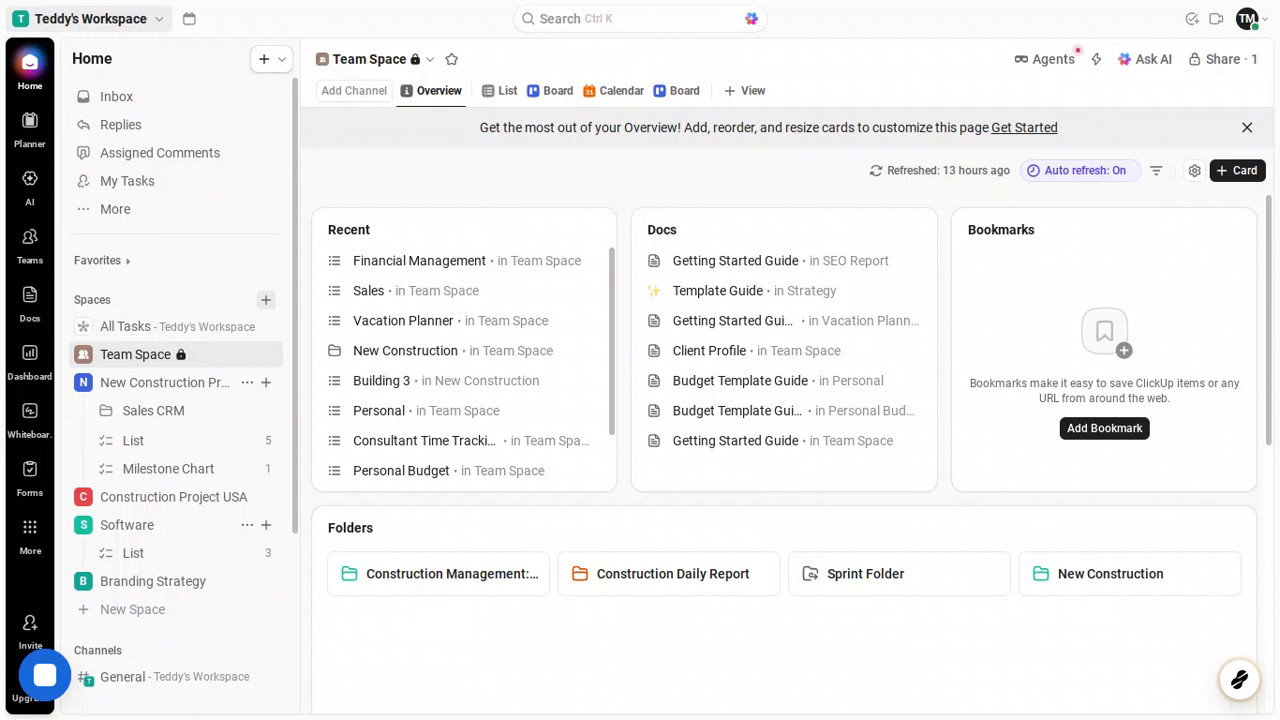
# Add a Gantt view to Team Space
pyautogui.click(749, 92)
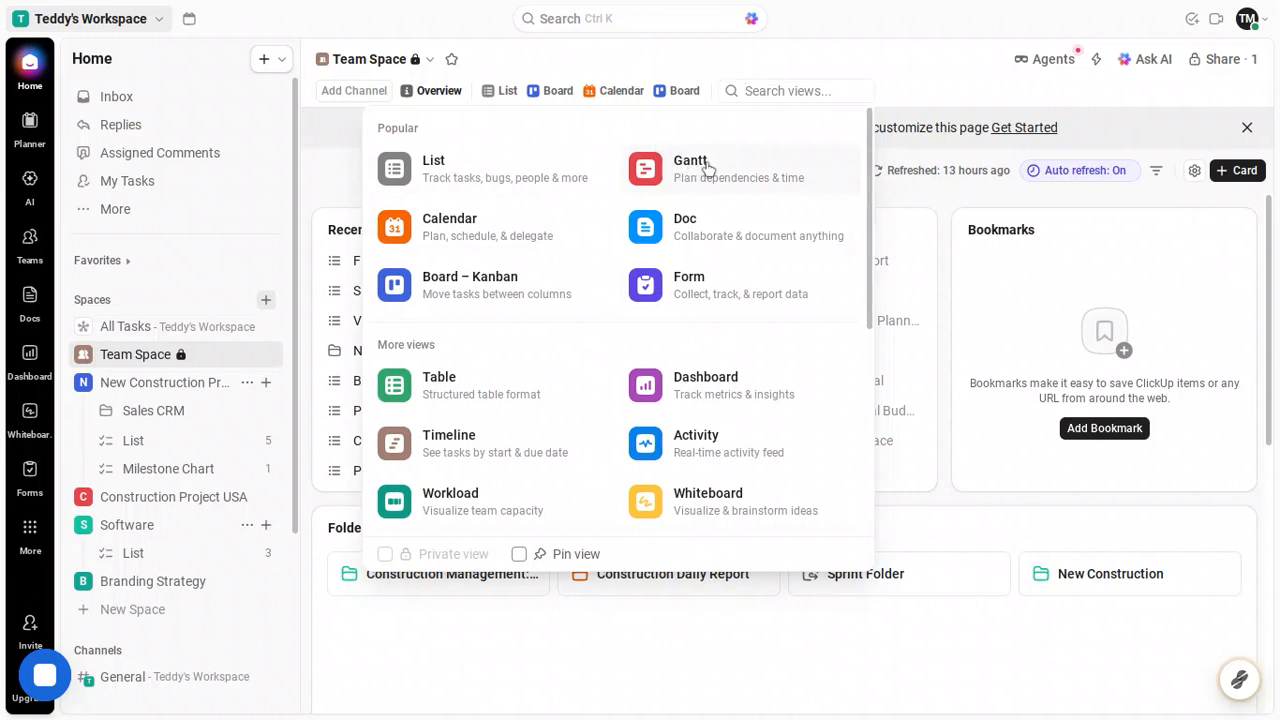
pyautogui.click(707, 168)
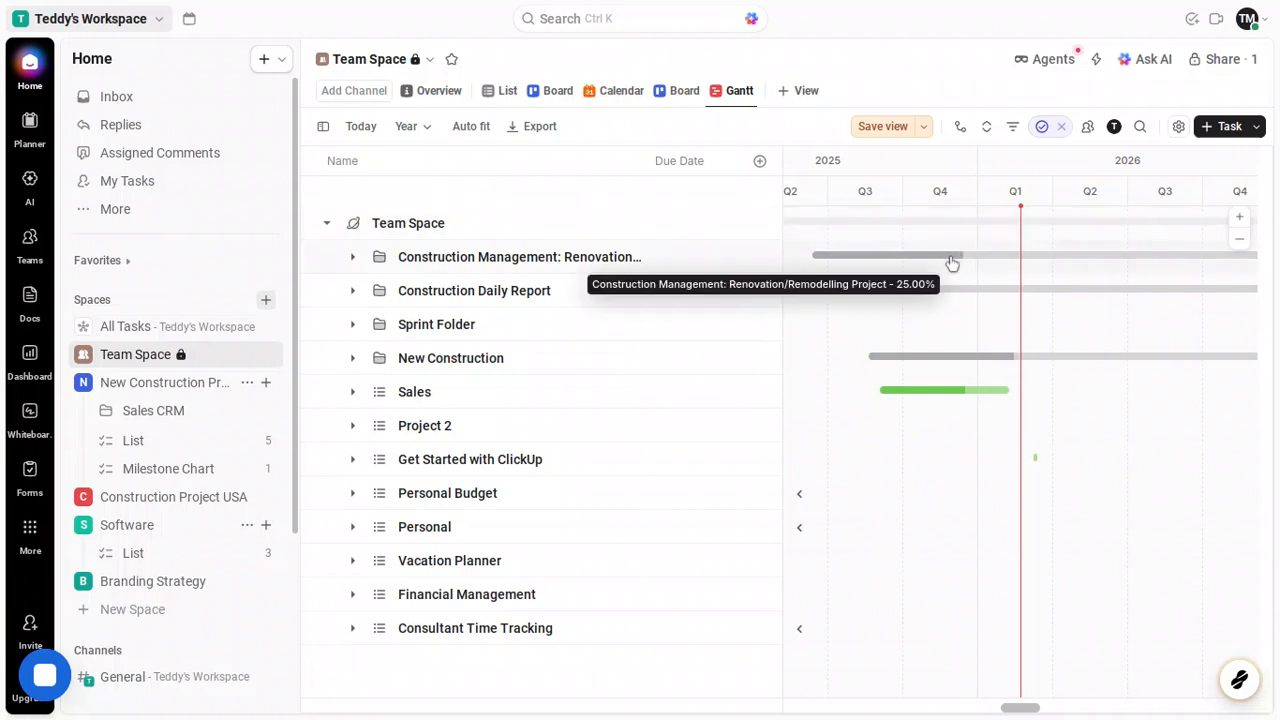
# Expand the Sales list in the Gantt chart and extend Task 3 to end on Dec 28 2025
pyautogui.hscroll(5, 952, 263)
pyautogui.hscroll(-10, 952, 263)
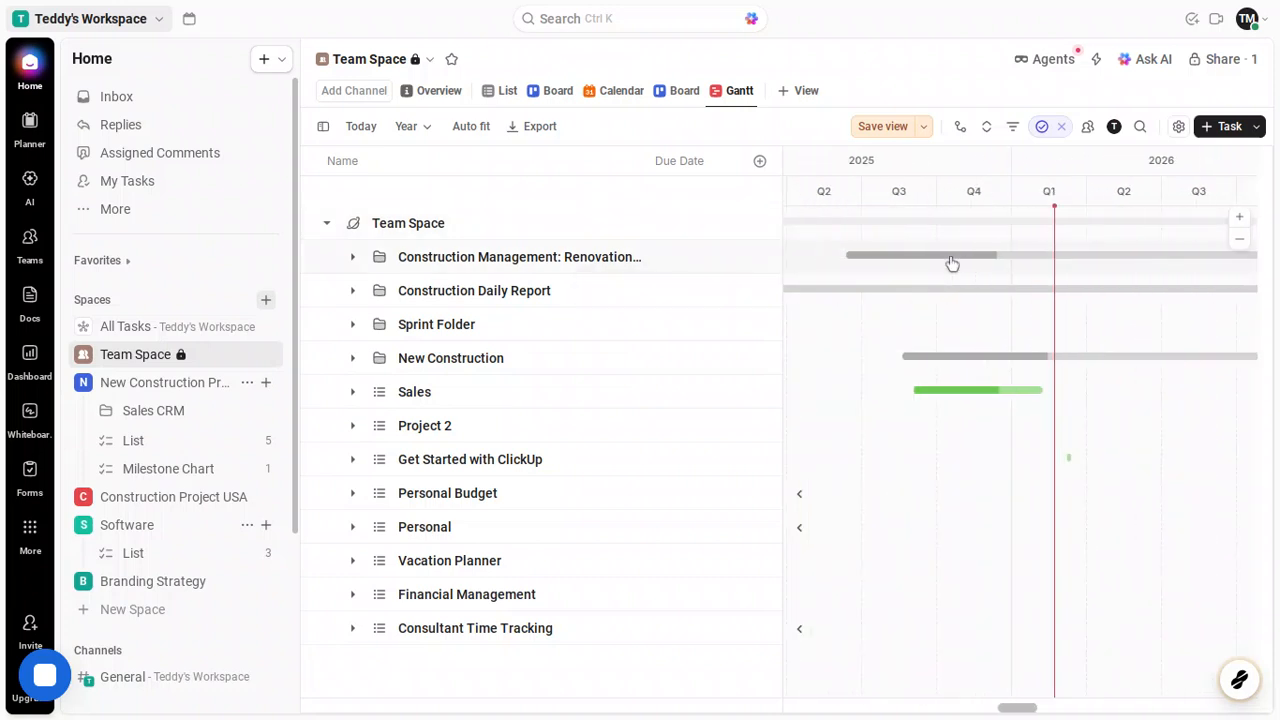
pyautogui.hscroll(-2, 952, 263)
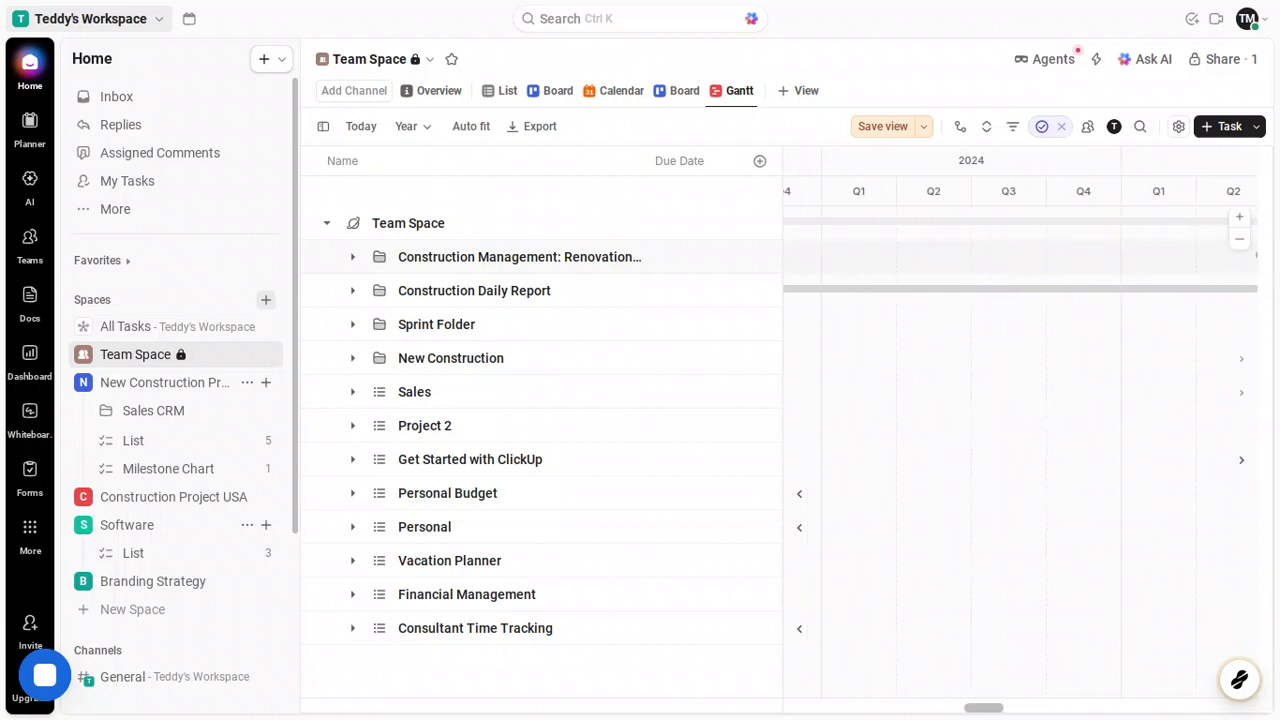
pyautogui.hscroll(2, 952, 263)
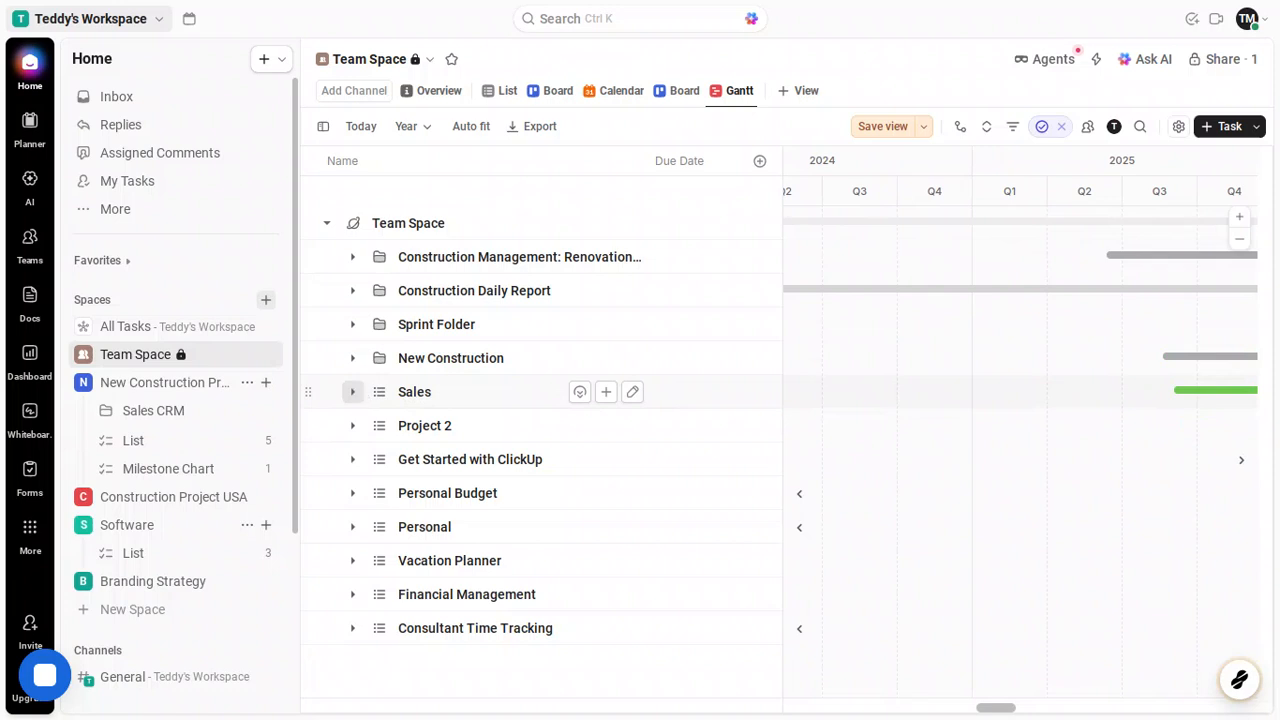
pyautogui.click(352, 392)
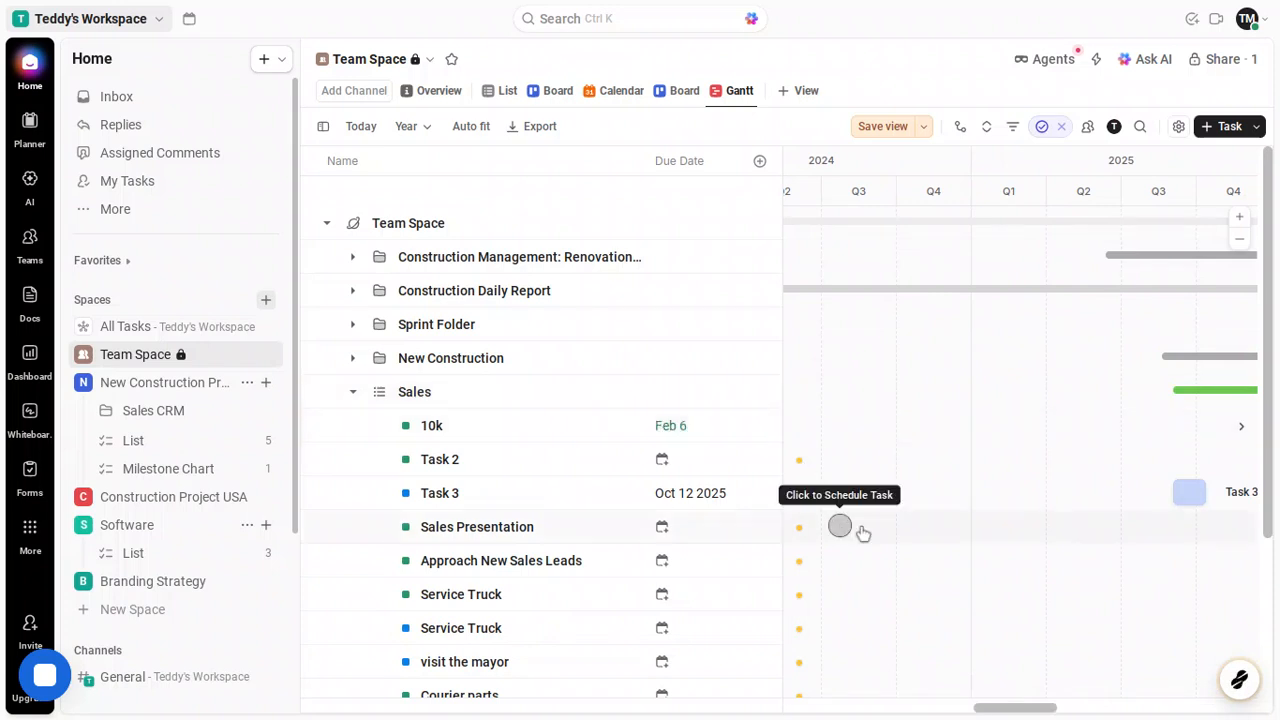
pyautogui.hscroll(5, 884, 530)
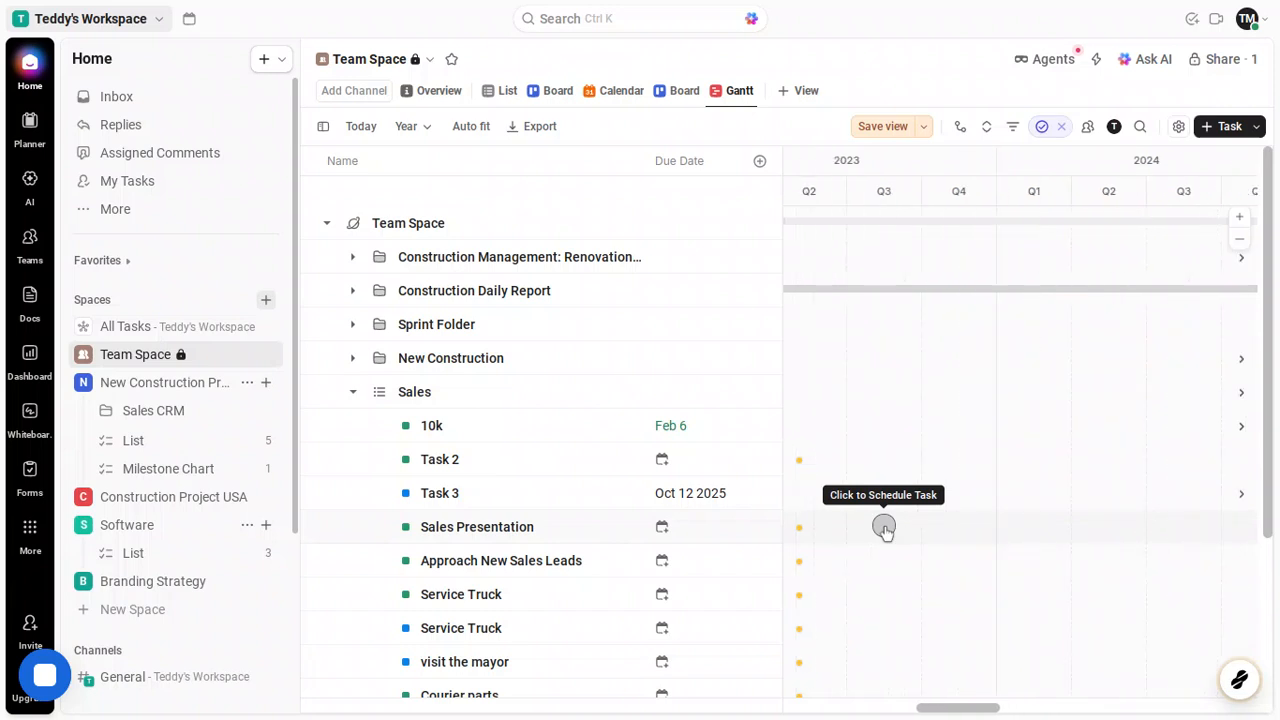
pyautogui.hscroll(3, 884, 530)
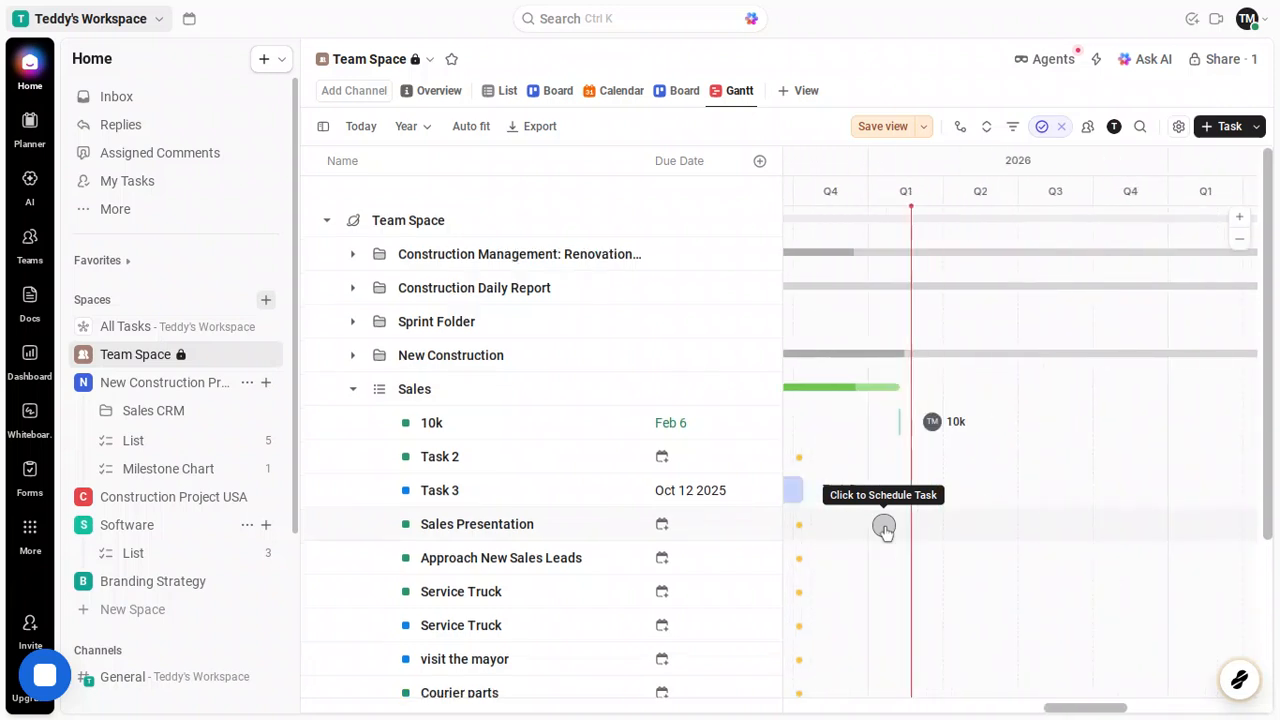
pyautogui.hscroll(-2, 884, 530)
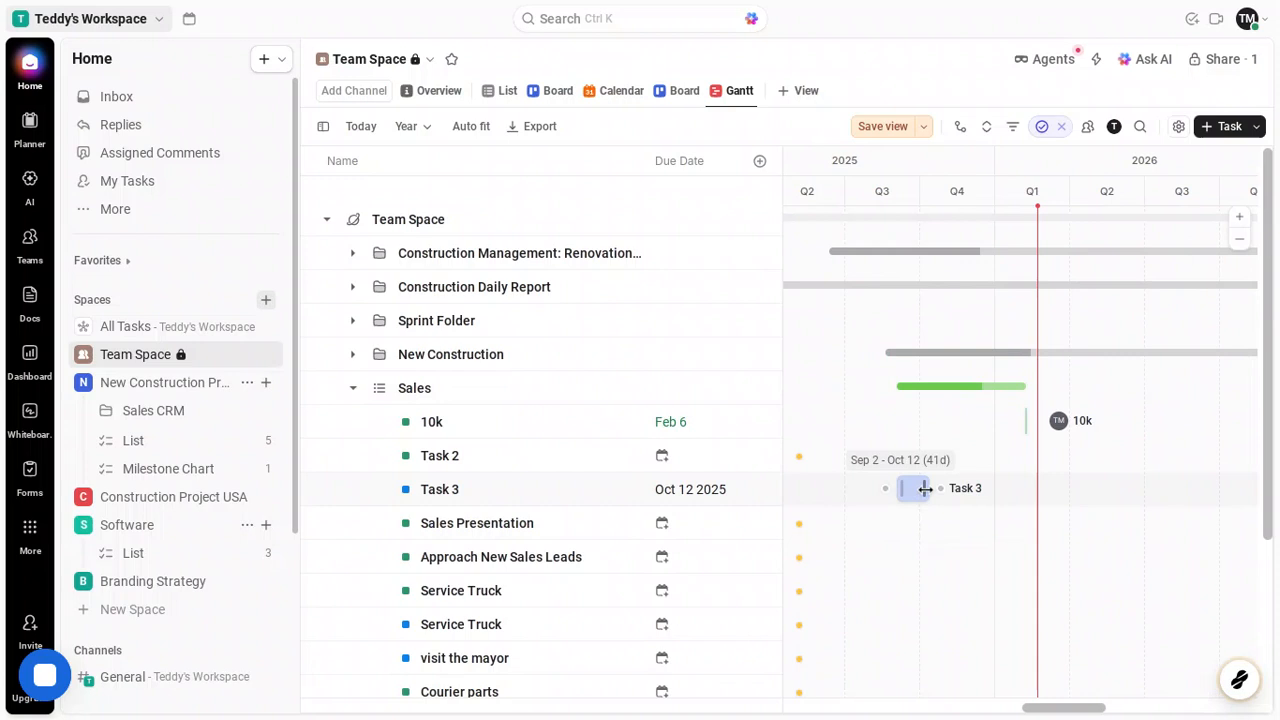
pyautogui.moveTo(937, 489); pyautogui.dragTo(990, 488)
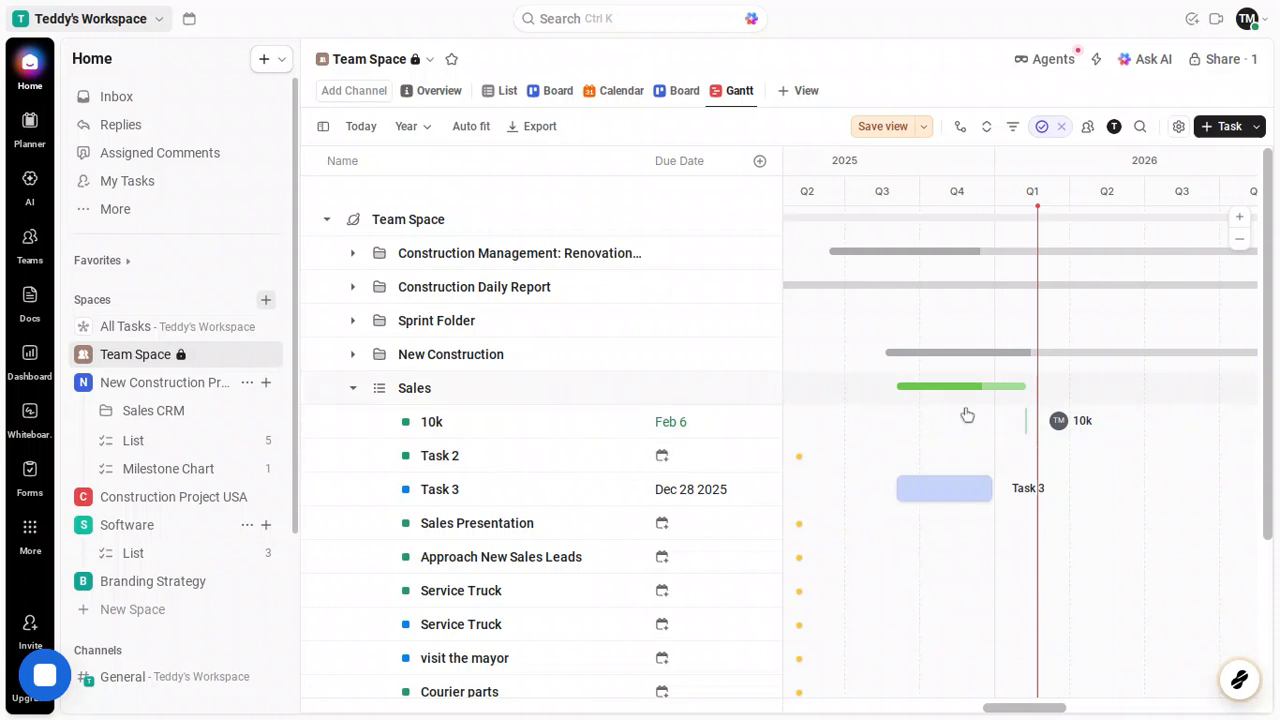
# Stretch the 10k task's bar so it starts on Dec 15 and is due on Apr 26
pyautogui.moveTo(1023, 425)
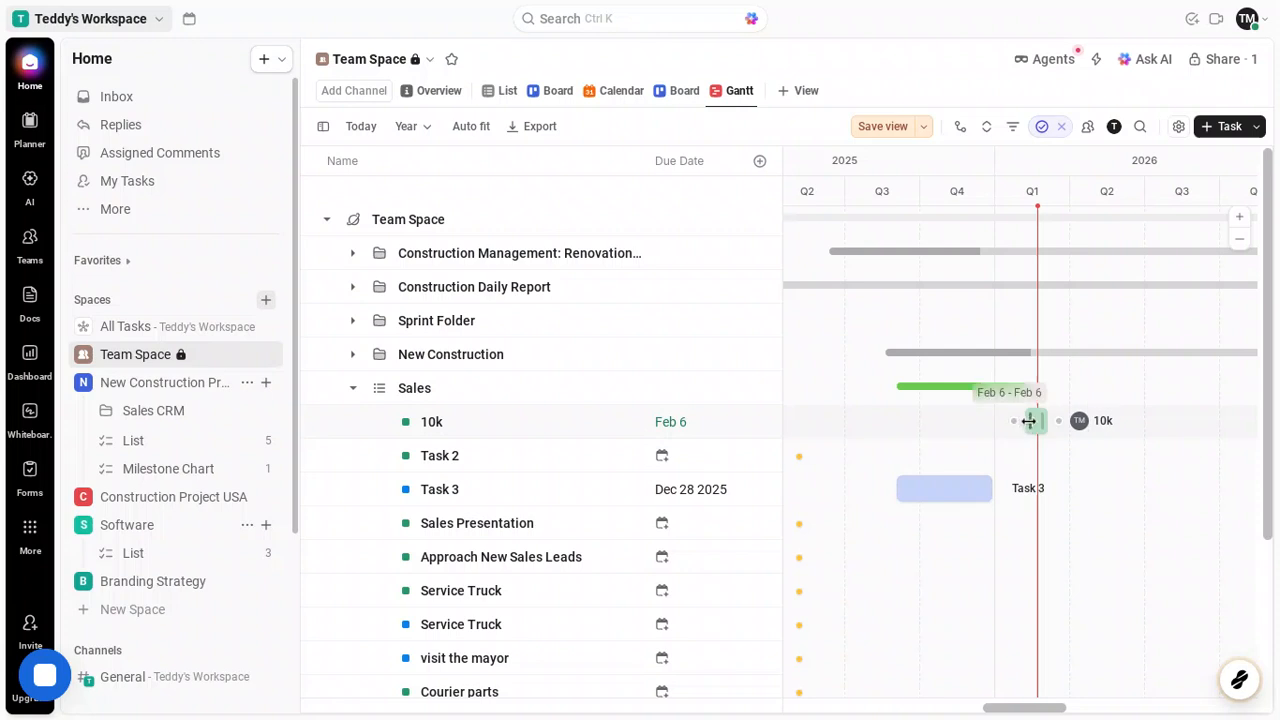
pyautogui.moveTo(1029, 421); pyautogui.dragTo(988, 426)
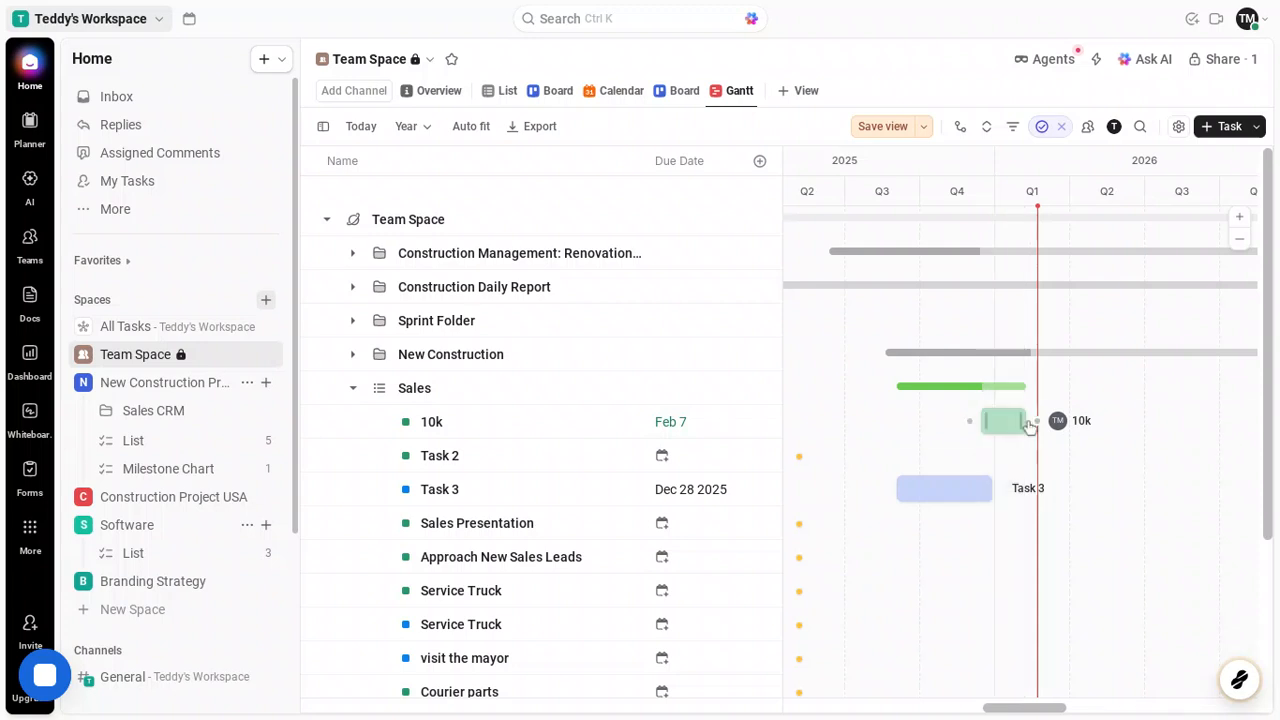
pyautogui.moveTo(1027, 421); pyautogui.dragTo(1024, 420)
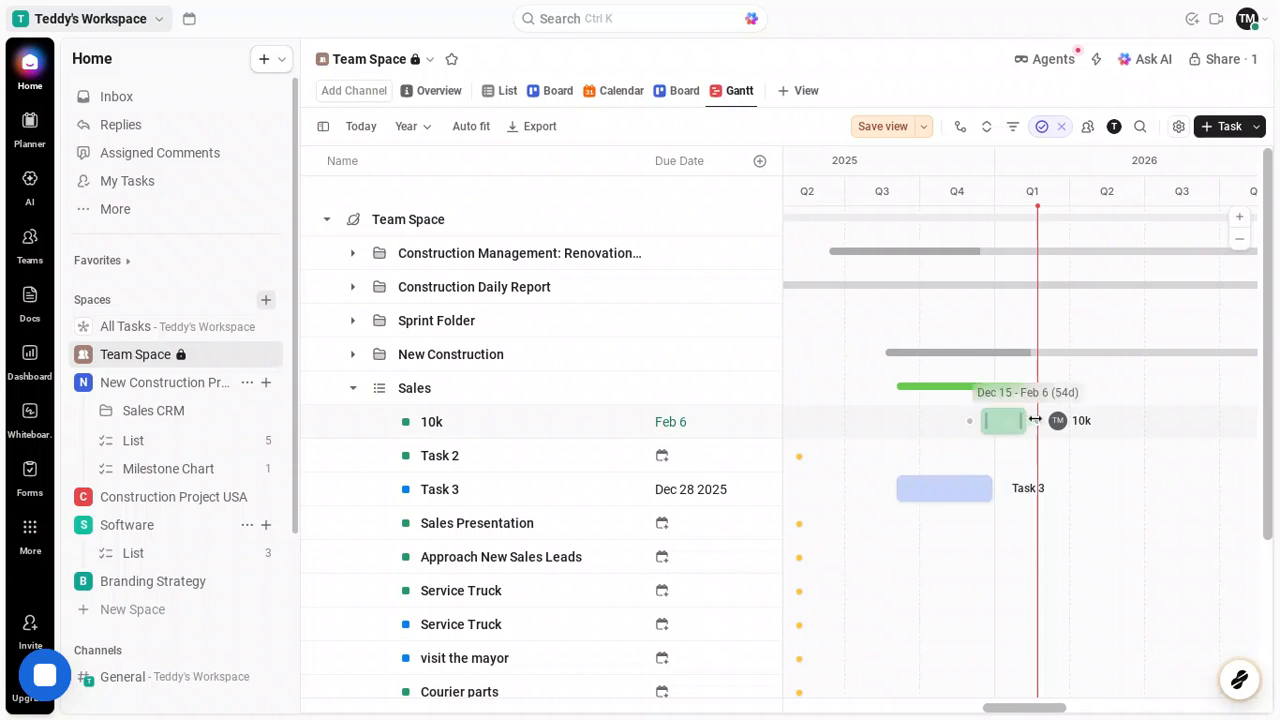
pyautogui.moveTo(1035, 419); pyautogui.dragTo(1042, 420)
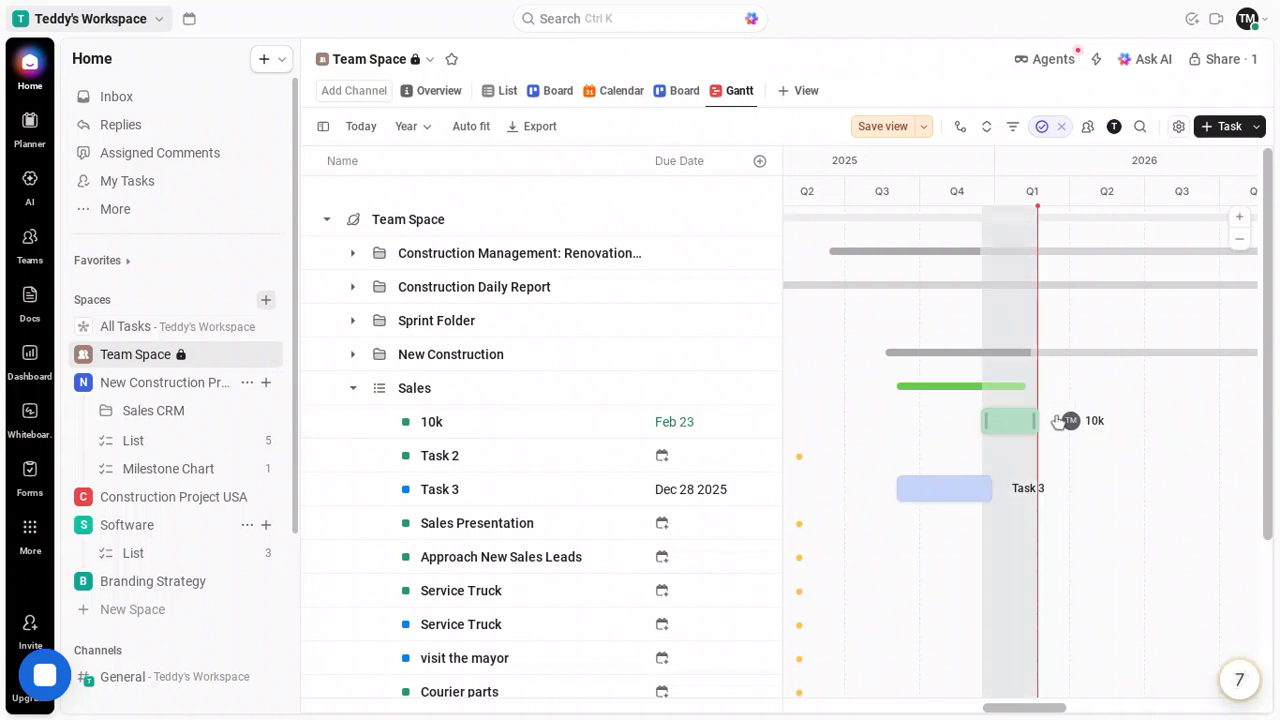
pyautogui.moveTo(1057, 420); pyautogui.dragTo(1093, 420)
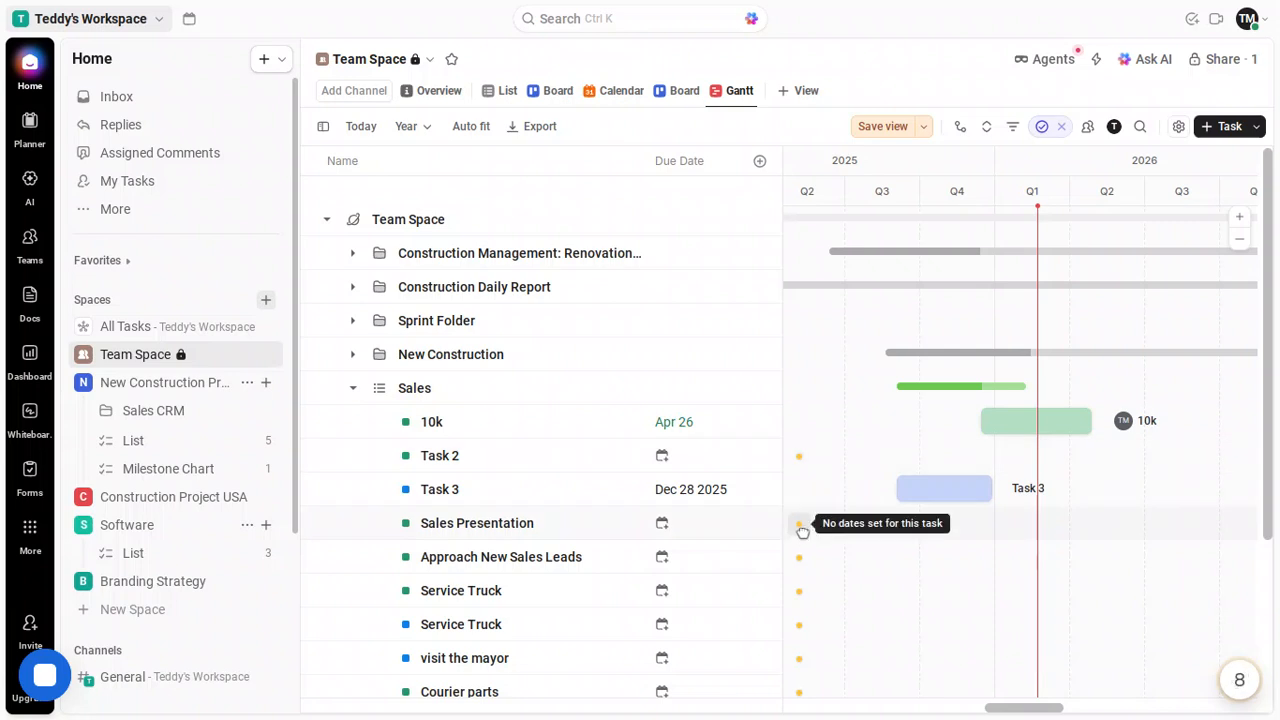
# Schedule Sales Presentation with start and due dates of 2/28/26, and stretch its bar's start back to about mid-Q4 2025
pyautogui.click(800, 525)
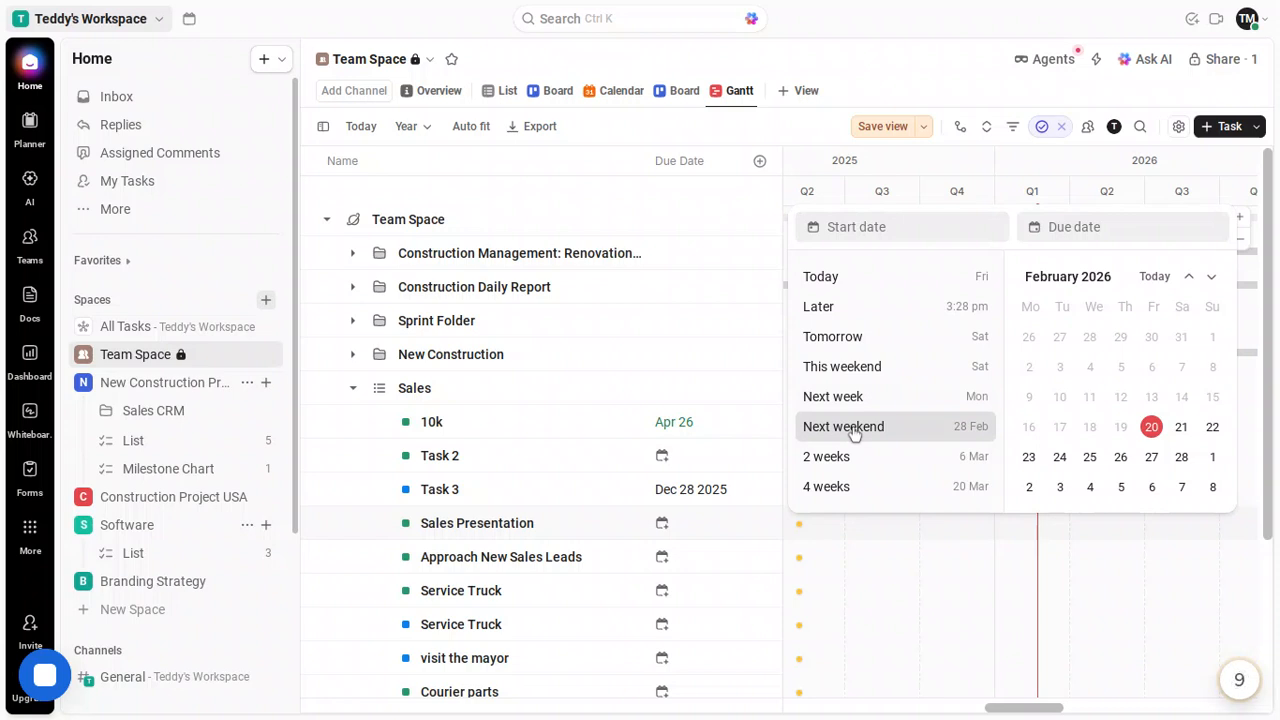
pyautogui.click(853, 432)
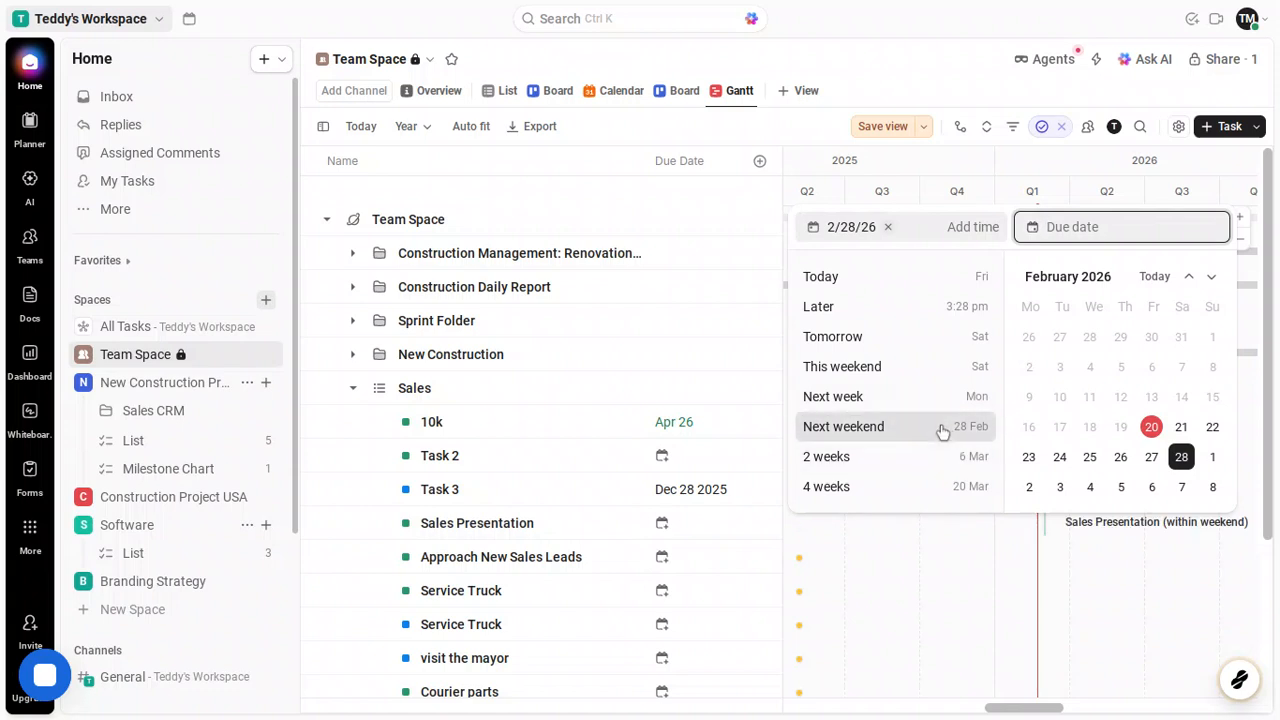
pyautogui.click(942, 428)
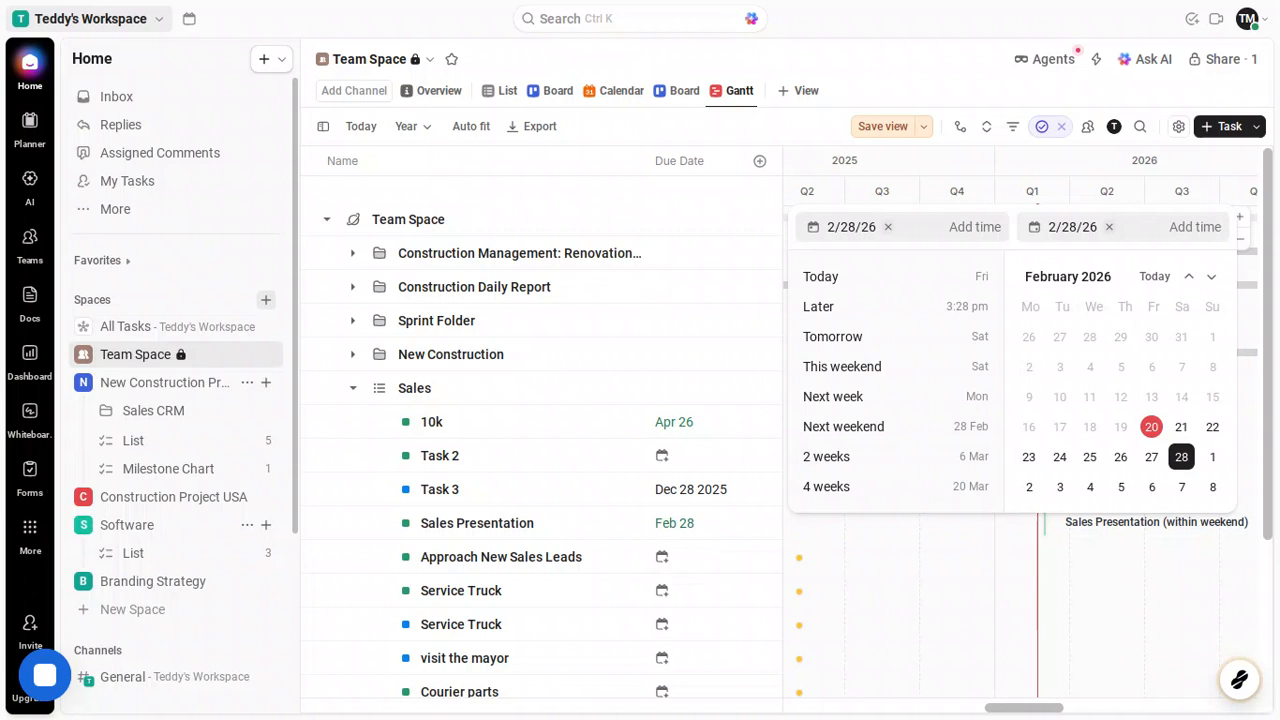
pyautogui.click(990, 533)
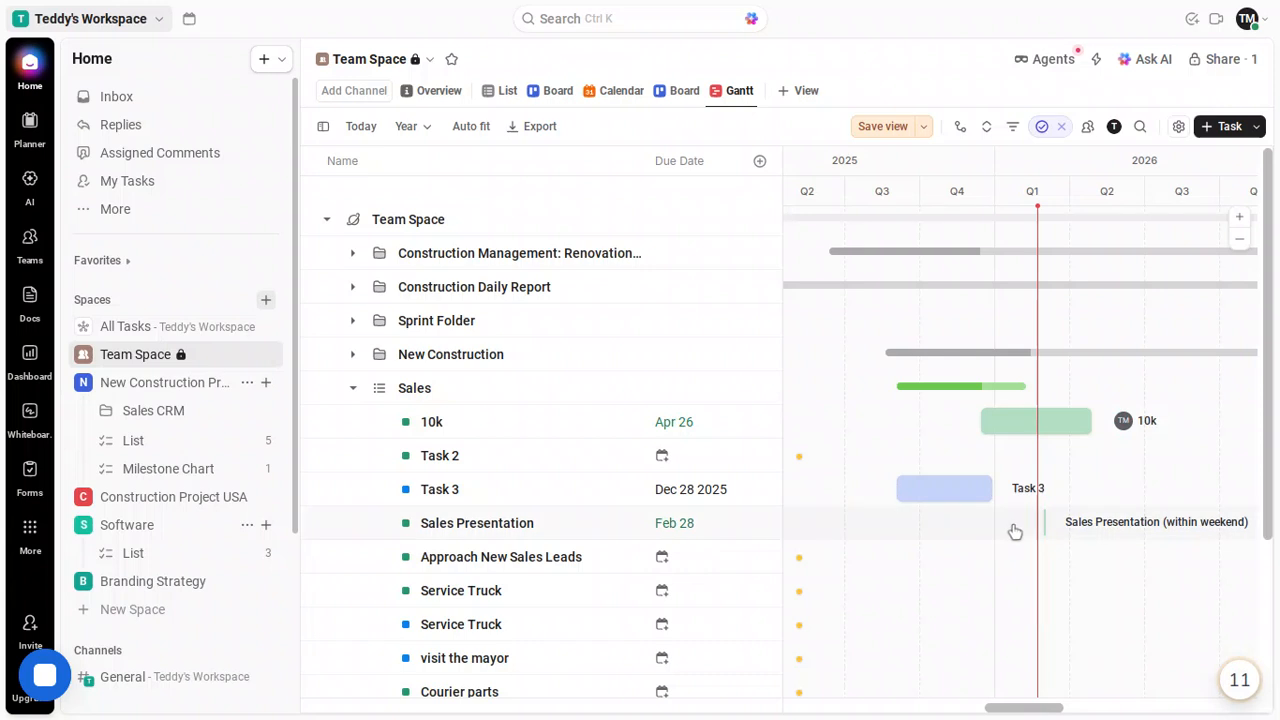
pyautogui.moveTo(1035, 531)
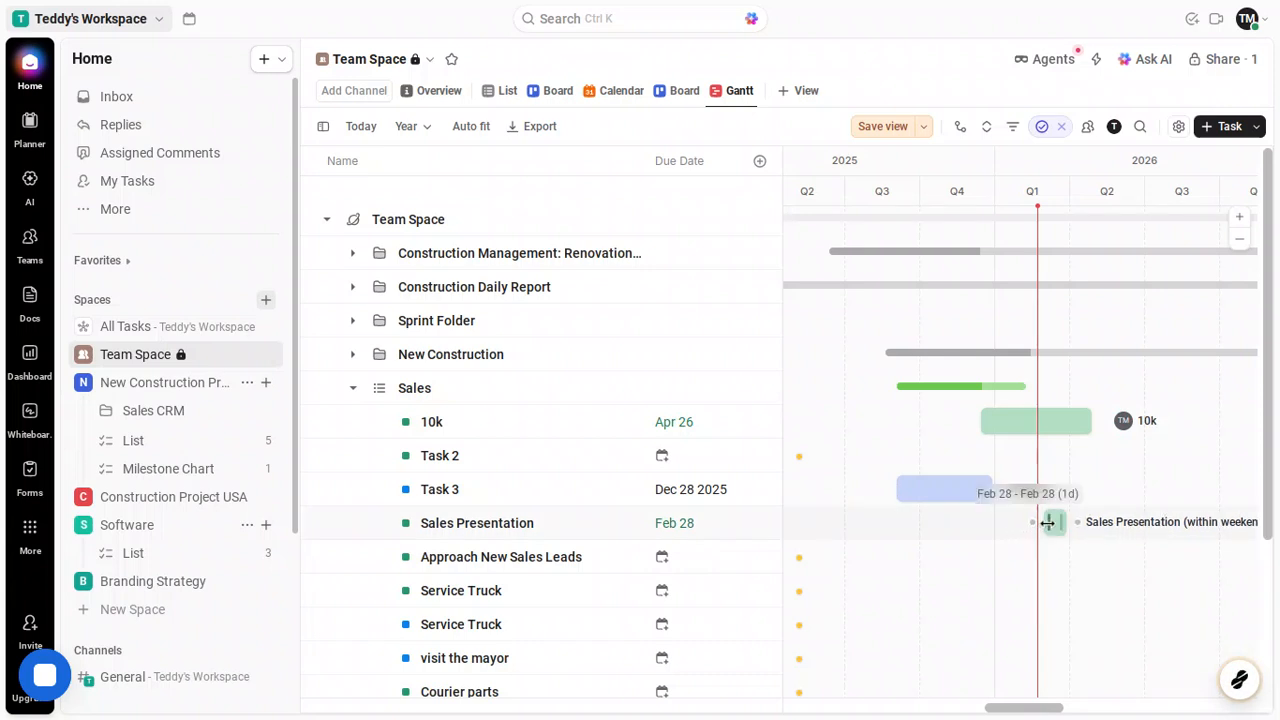
pyautogui.moveTo(1047, 522); pyautogui.dragTo(957, 522)
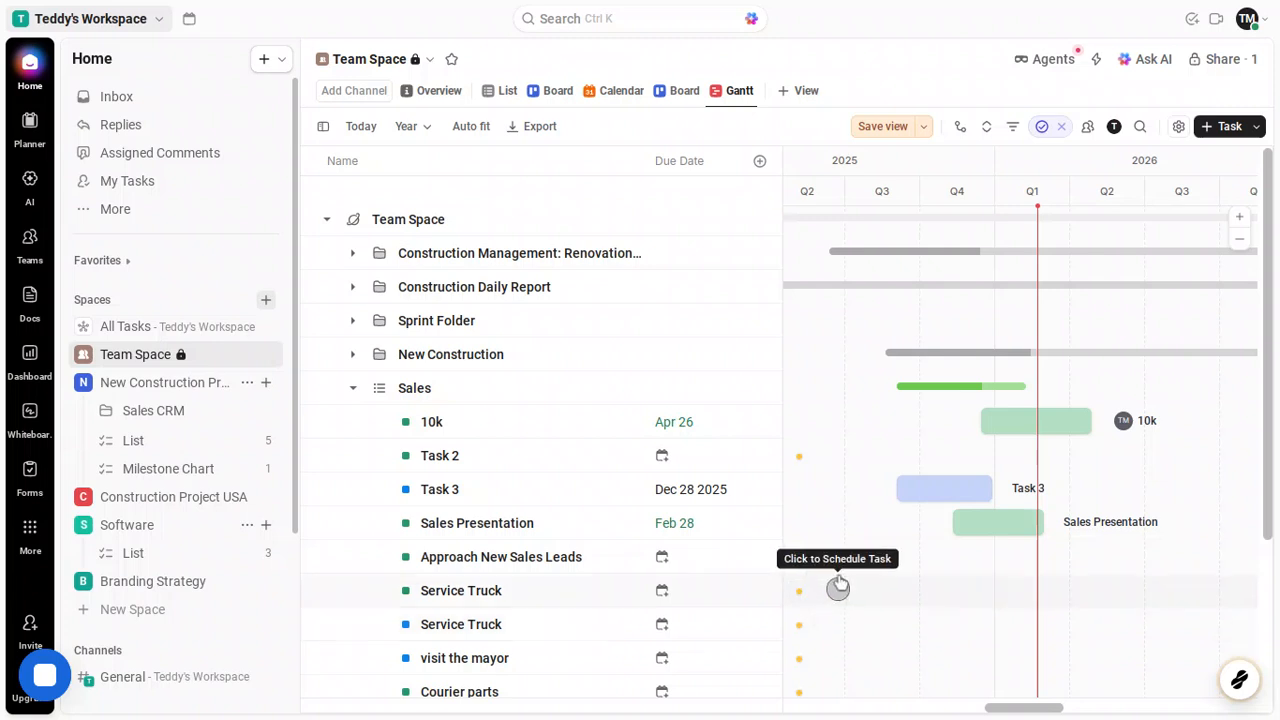
# Expand the Vacation Planner and Financial Management lists in the Gantt chart
pyautogui.scroll(-5, 854, 556)
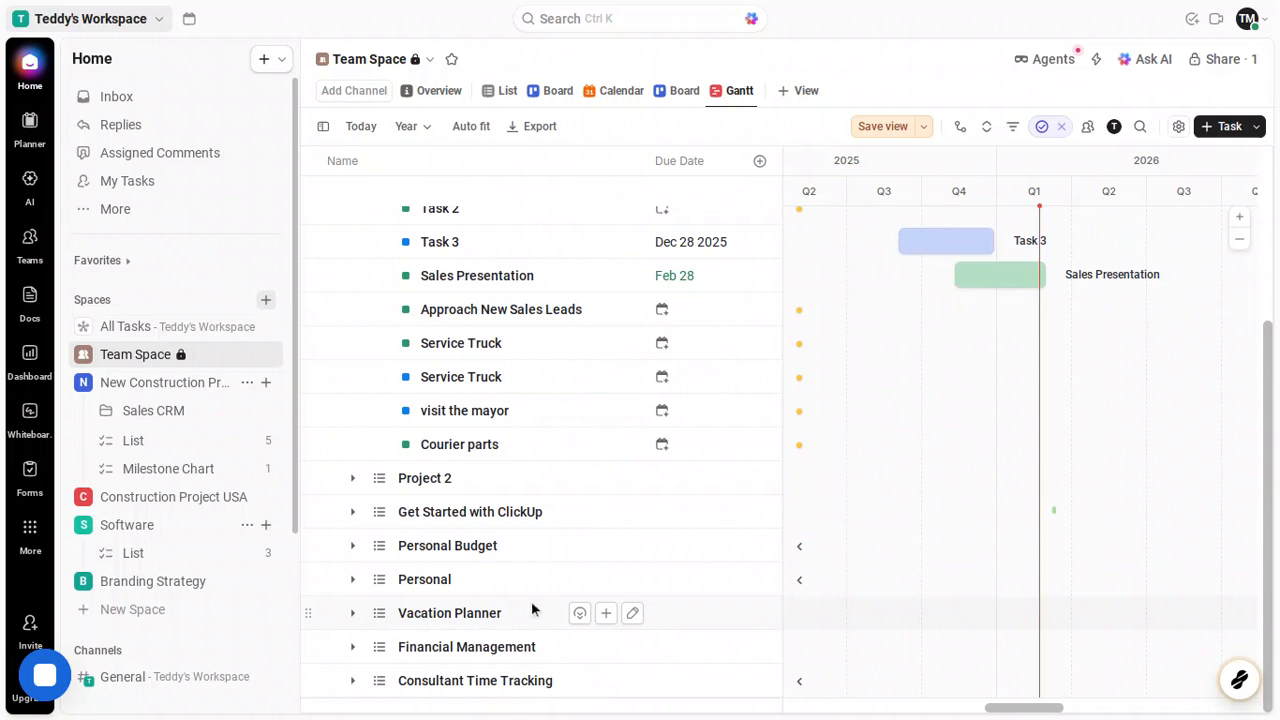
pyautogui.click(506, 617)
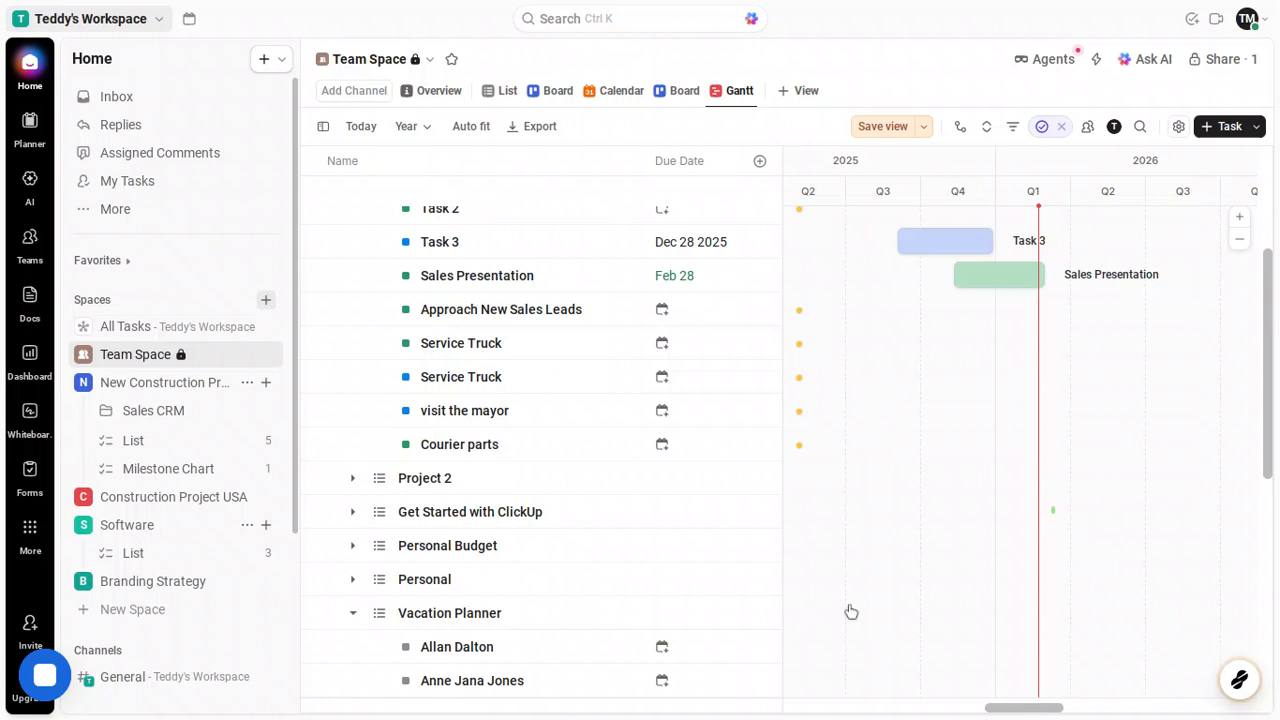
pyautogui.scroll(-3, 898, 609)
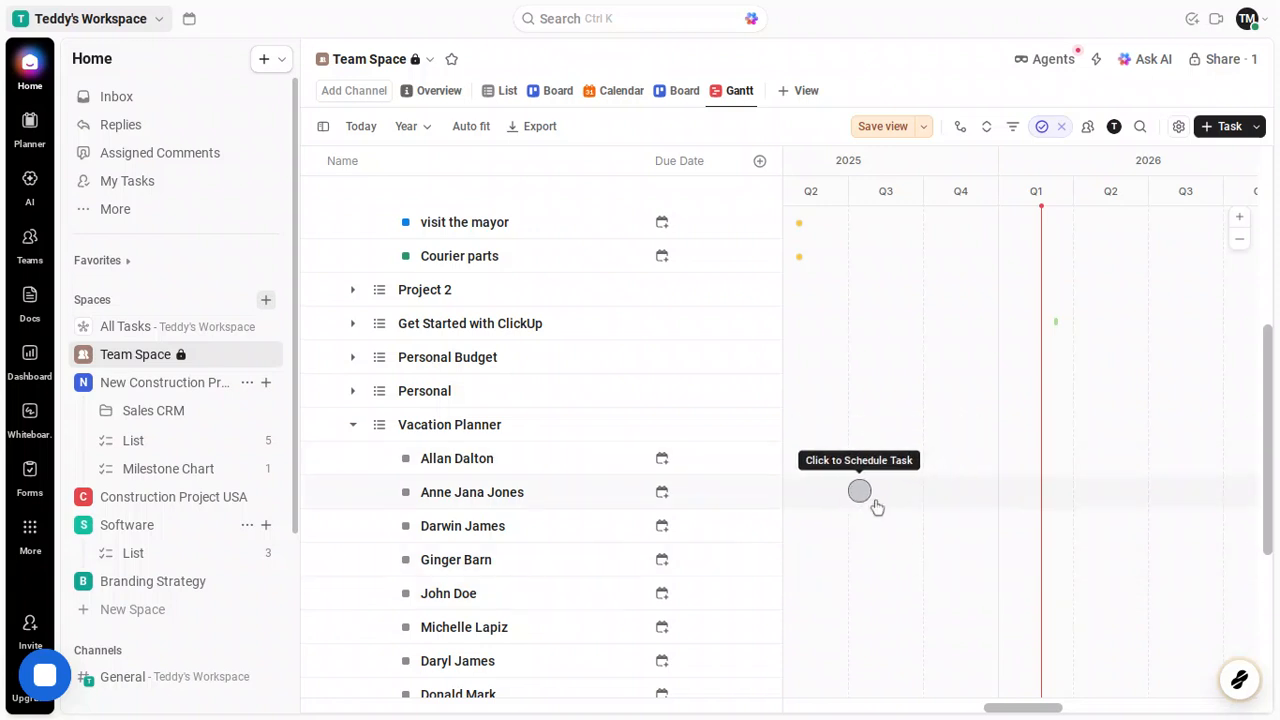
pyautogui.scroll(-5, 868, 434)
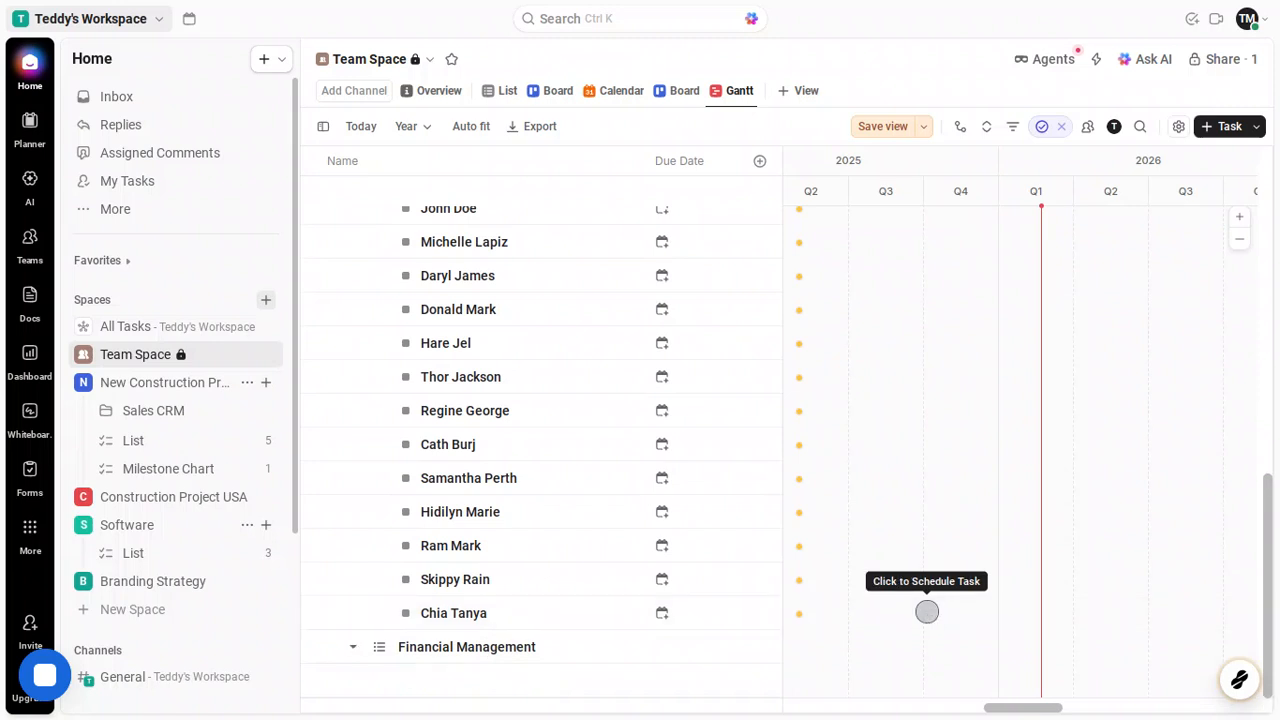
# Set the status of the New budget task under Financial Management to In Progress
pyautogui.scroll(-1, 1000, 626)
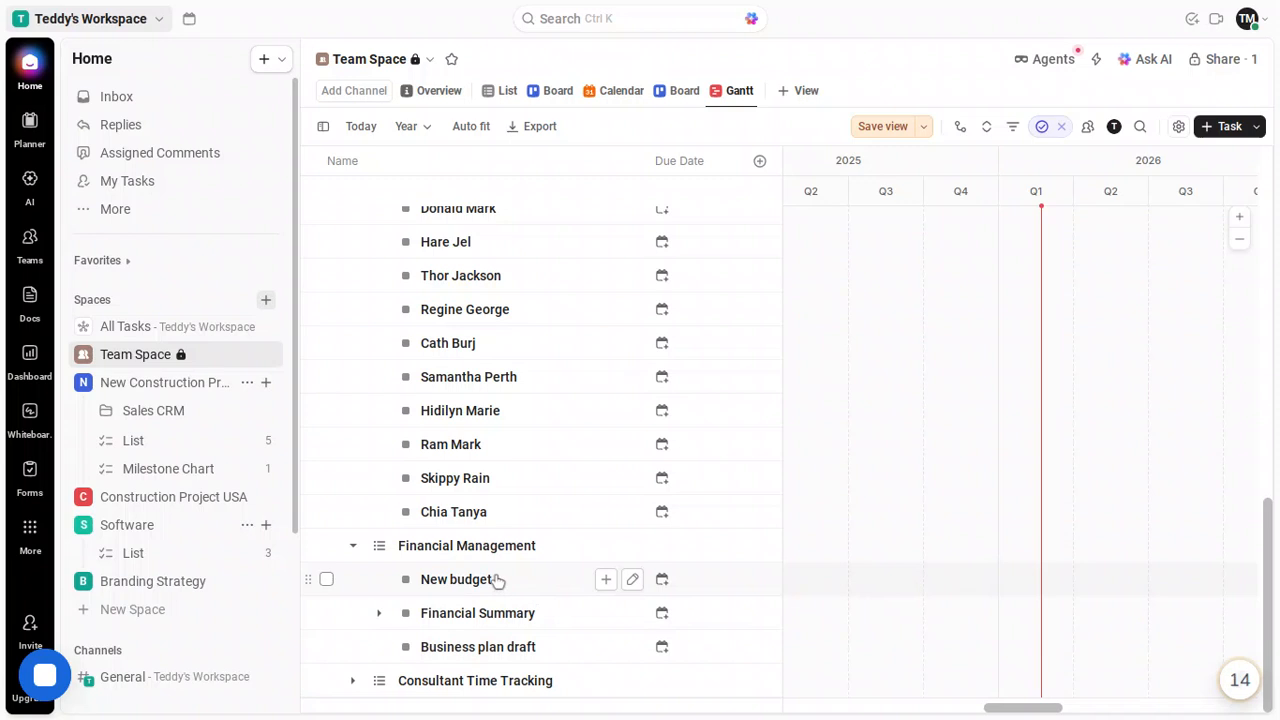
pyautogui.click(403, 584)
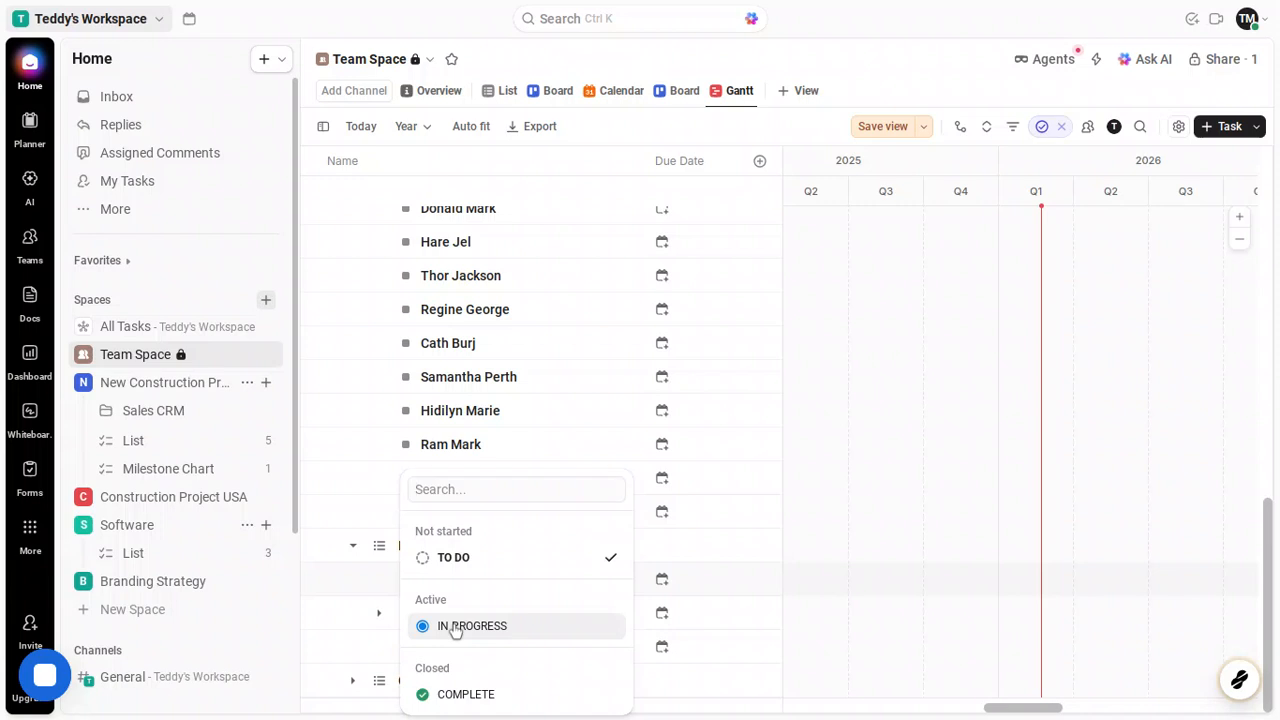
pyautogui.click(455, 626)
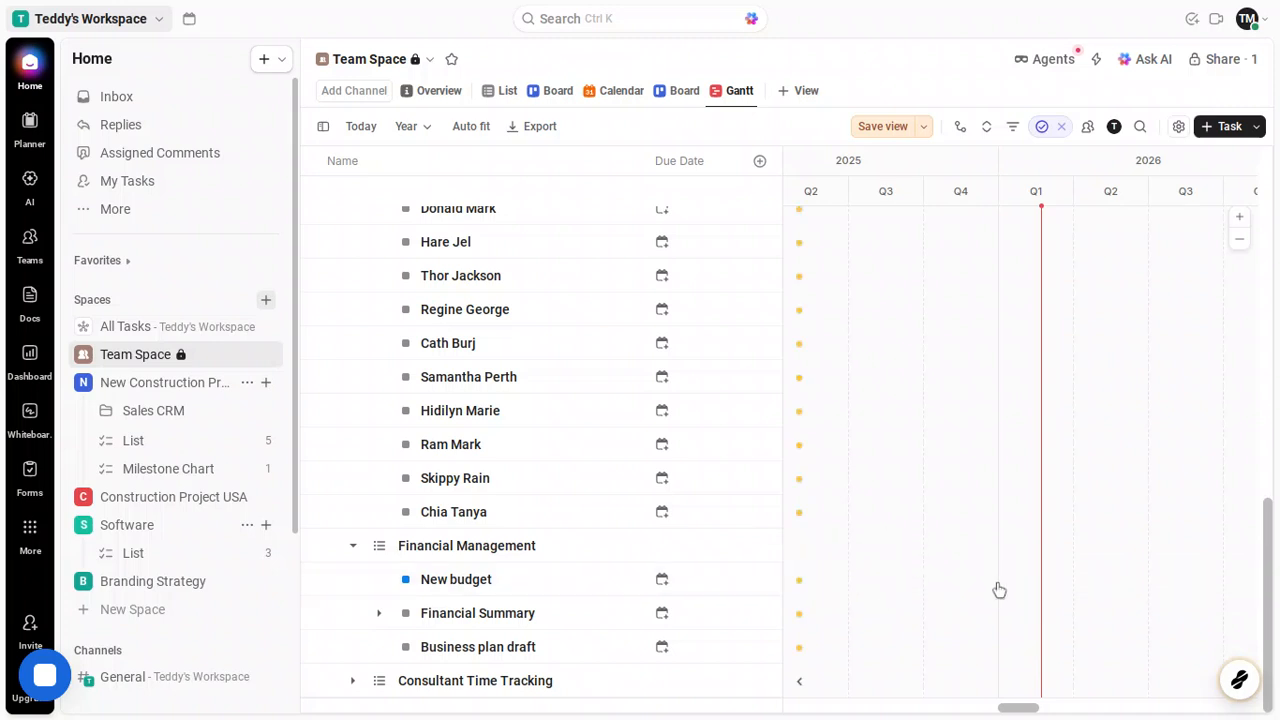
# Schedule the New budget task on the timeline with due date Jul 11 2025, and stretch its start back to about mid-January 2025
pyautogui.click(926, 596)
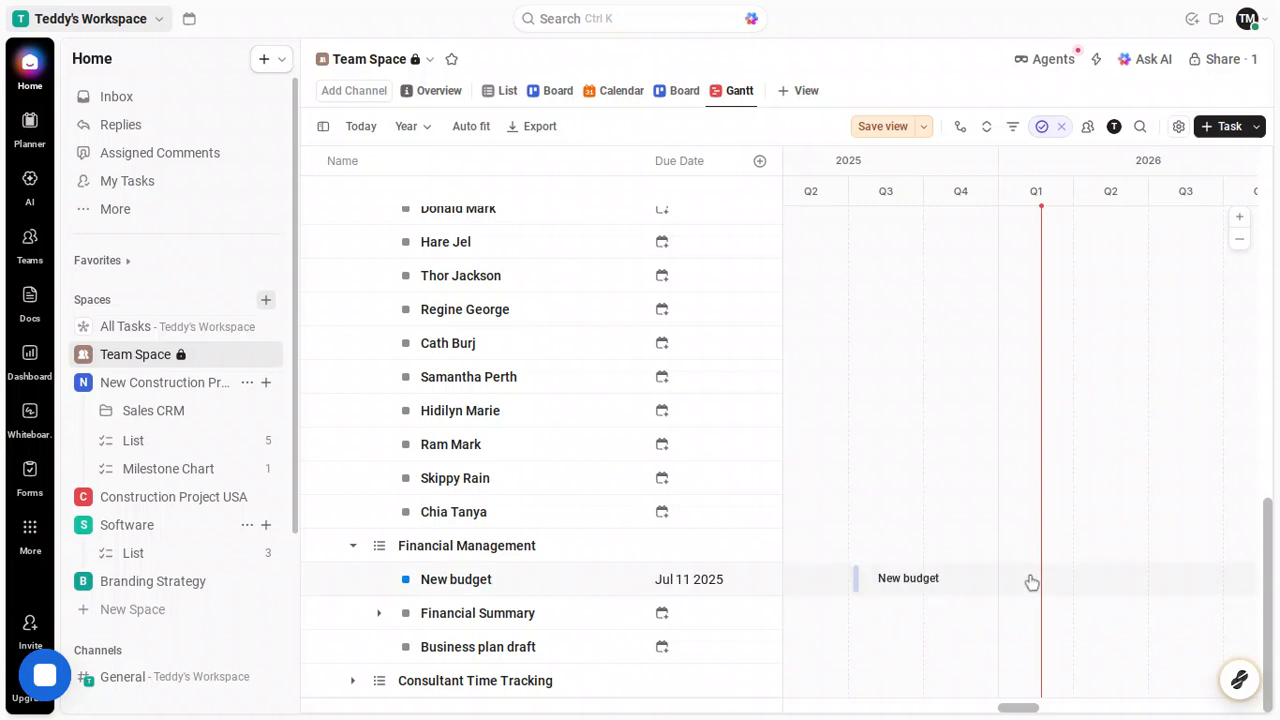
pyautogui.hscroll(-2, 1032, 582)
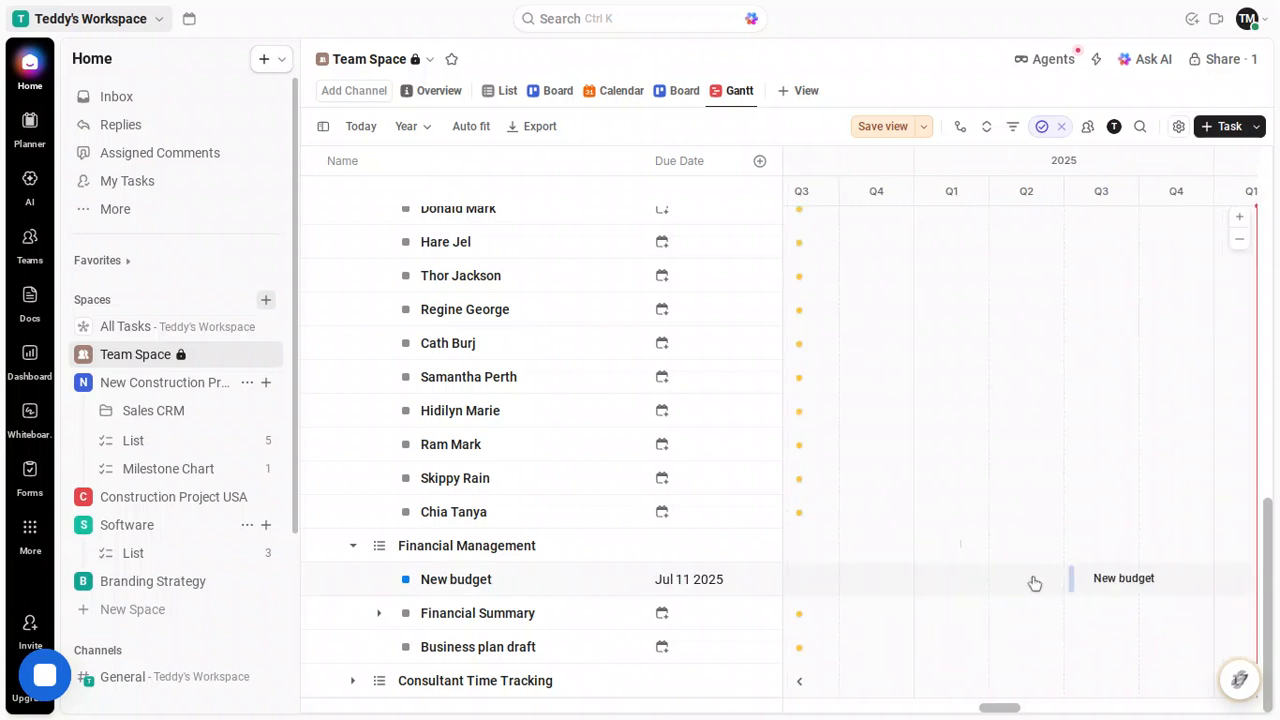
pyautogui.moveTo(1068, 582)
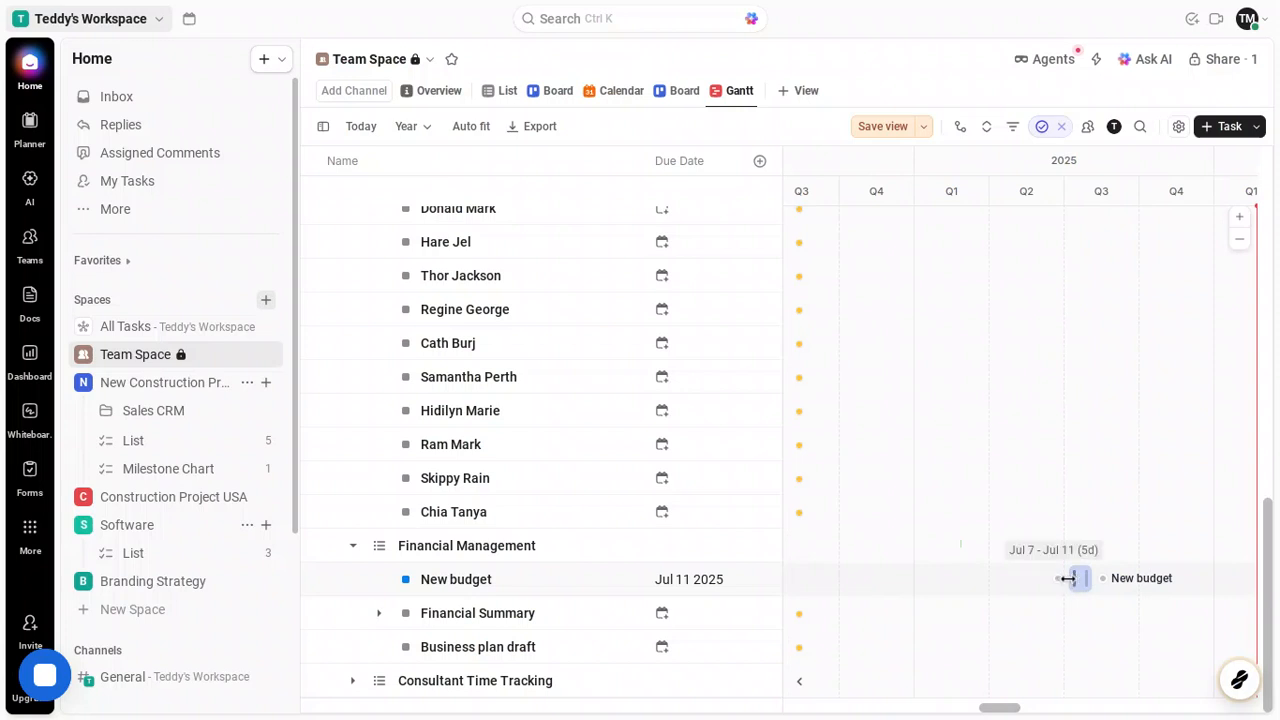
pyautogui.moveTo(1062, 579); pyautogui.dragTo(916, 585)
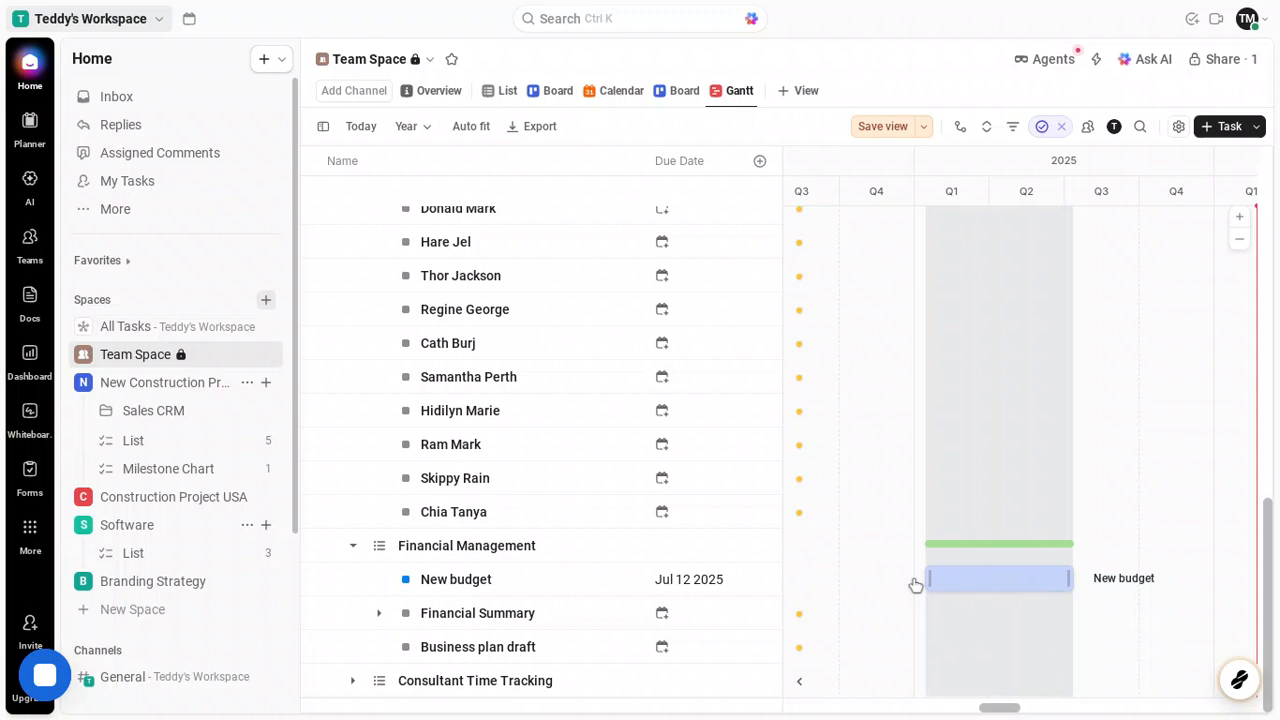
pyautogui.moveTo(916, 585); pyautogui.dragTo(916, 585)
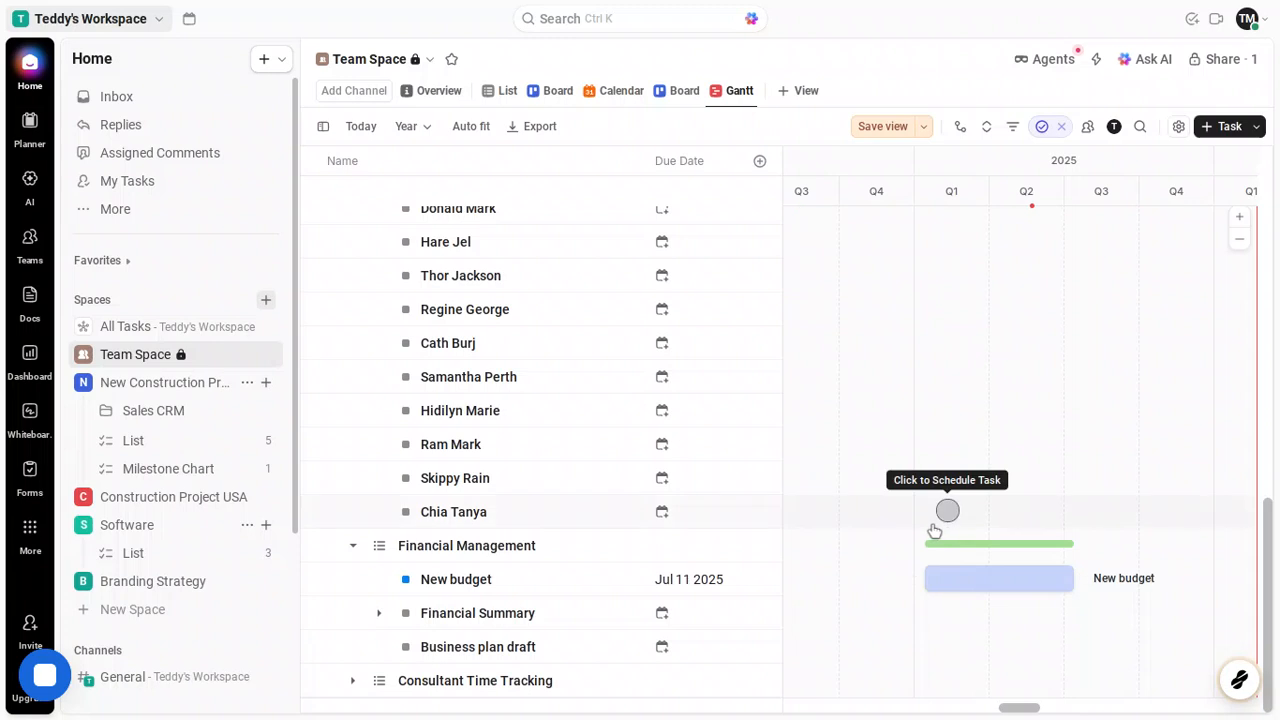
pyautogui.scroll(5, 932, 528)
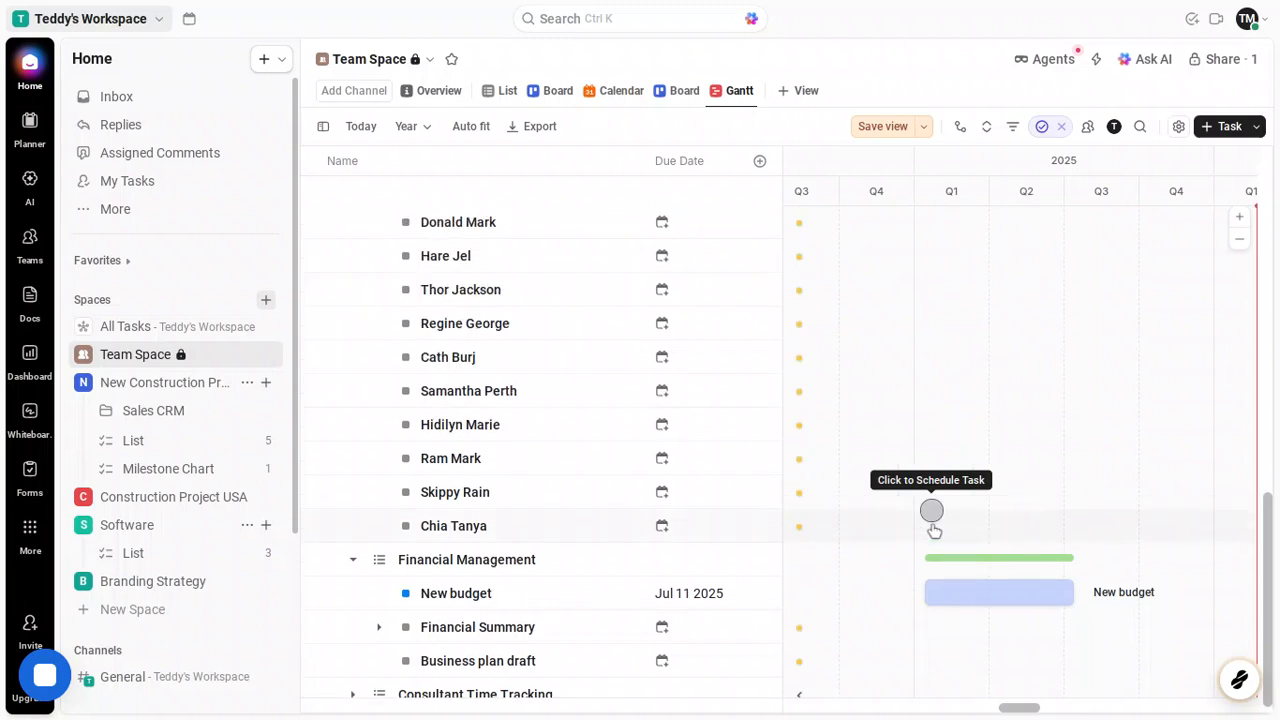
pyautogui.scroll(2, 932, 528)
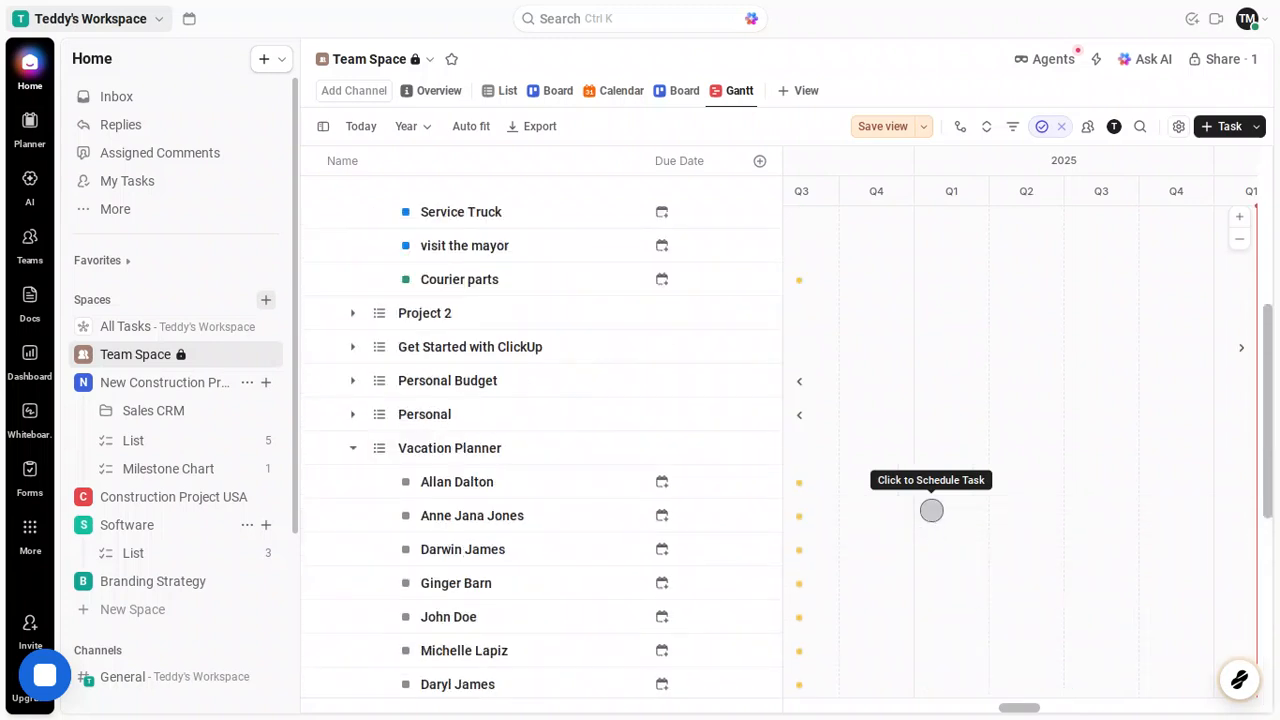
pyautogui.scroll(8, 931, 510)
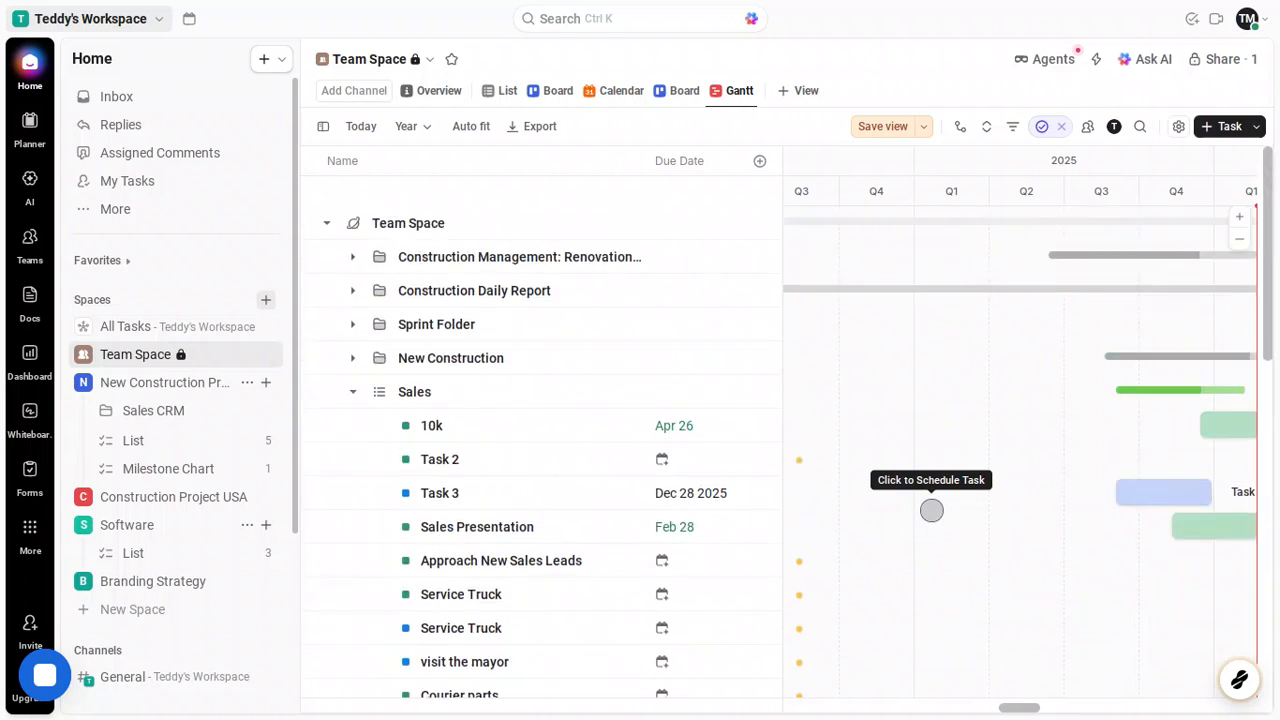
pyautogui.hscroll(-1, 932, 510)
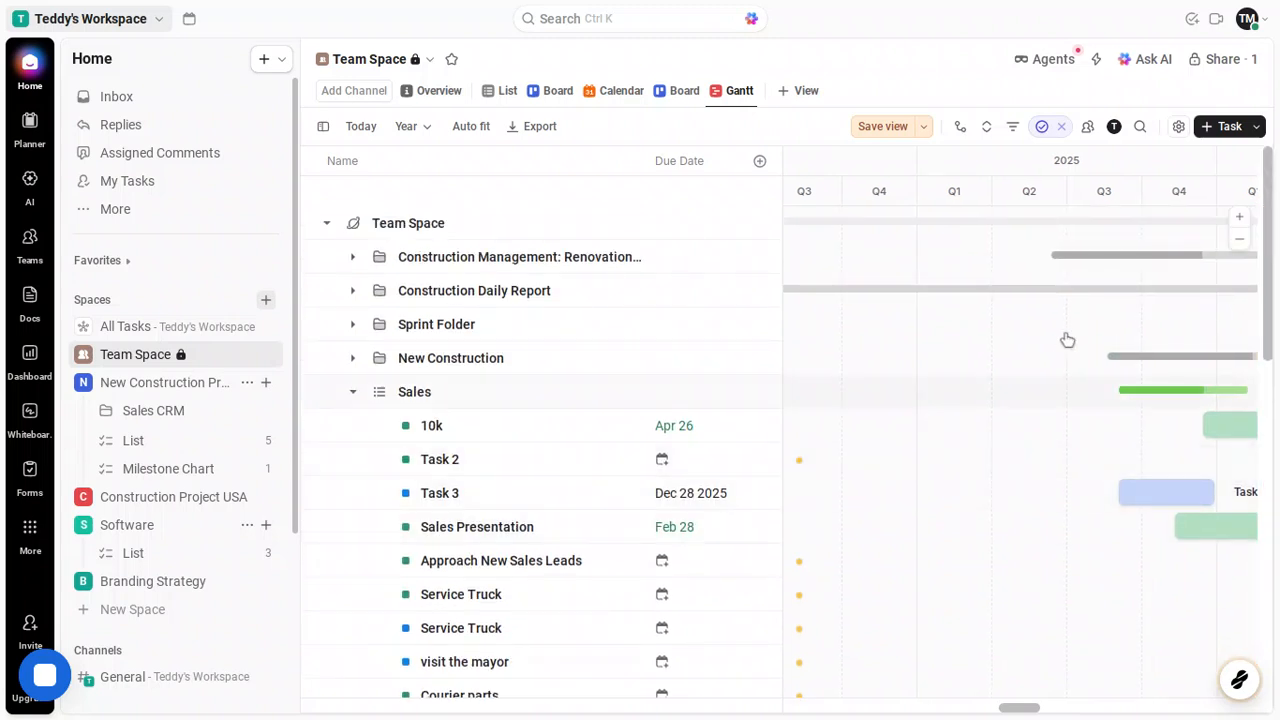